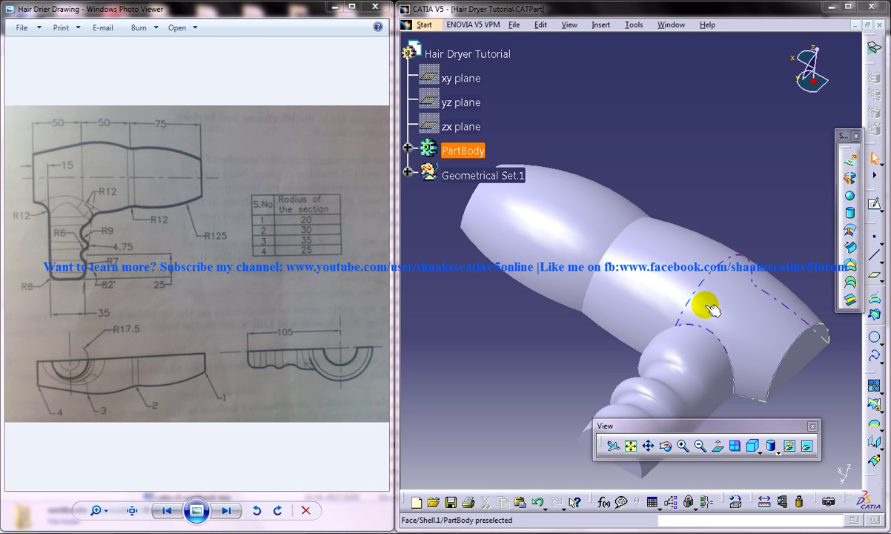
# Switch from the hair dryer to the Part2 document and rotate to inspect its four arcs
pyautogui.moveTo(710, 309)
pyautogui.mouseDown(button='middle')
pyautogui.moveTo(698, 301)
pyautogui.moveTo(702, 154)
pyautogui.moveTo(745, 238)
pyautogui.moveTo(687, 319)
pyautogui.moveTo(744, 241)
pyautogui.moveTo(628, 354)
pyautogui.moveTo(646, 321)
pyautogui.moveTo(168, 284)
pyautogui.mouseUp(button='middle')
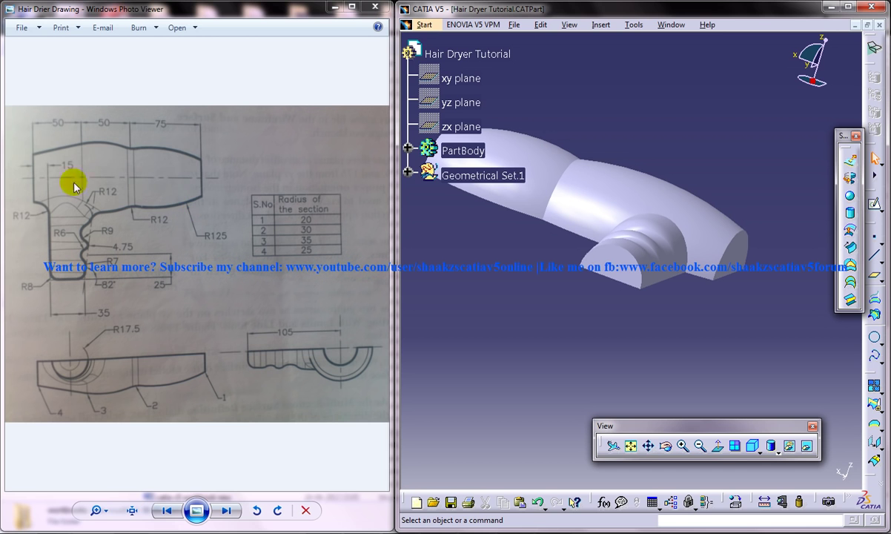
pyautogui.moveTo(466, 268)
pyautogui.mouseDown(button='middle')
pyautogui.moveTo(636, 325)
pyautogui.moveTo(622, 322)
pyautogui.moveTo(617, 288)
pyautogui.mouseUp(button='middle')
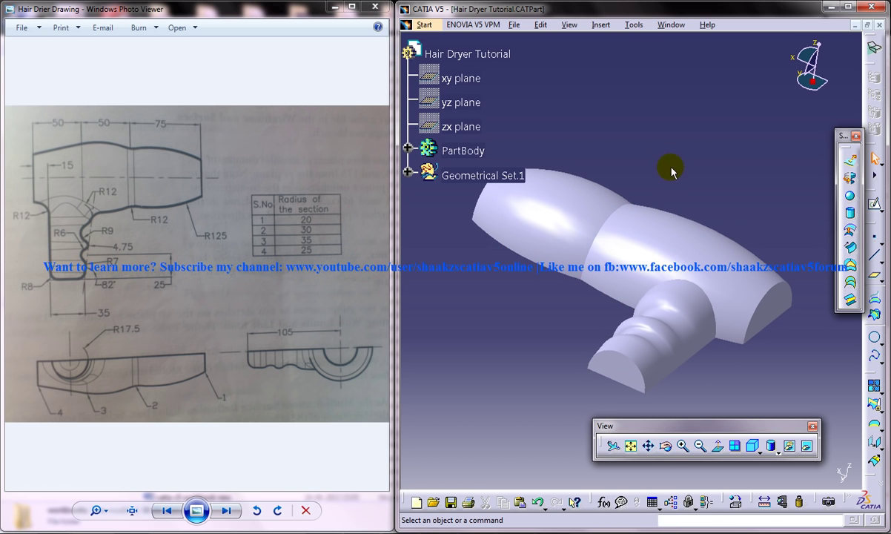
pyautogui.click(675, 29)
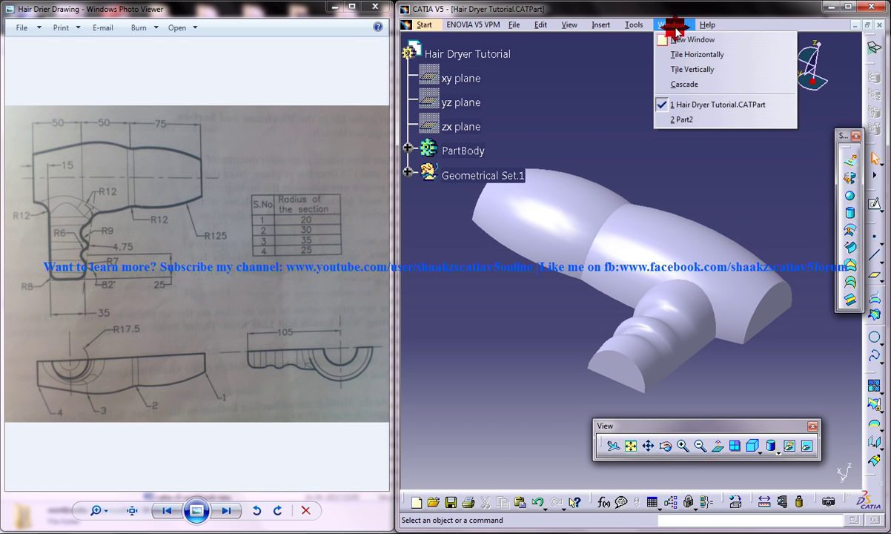
pyautogui.click(699, 119)
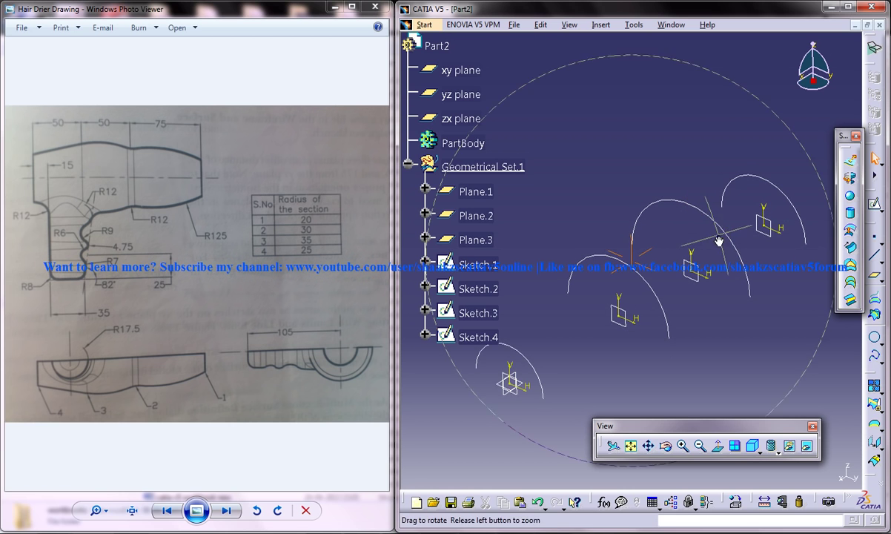
pyautogui.moveTo(718, 241); pyautogui.dragTo(718, 217, button='middle')
pyautogui.moveTo(651, 286); pyautogui.dragTo(702, 292, button='middle')
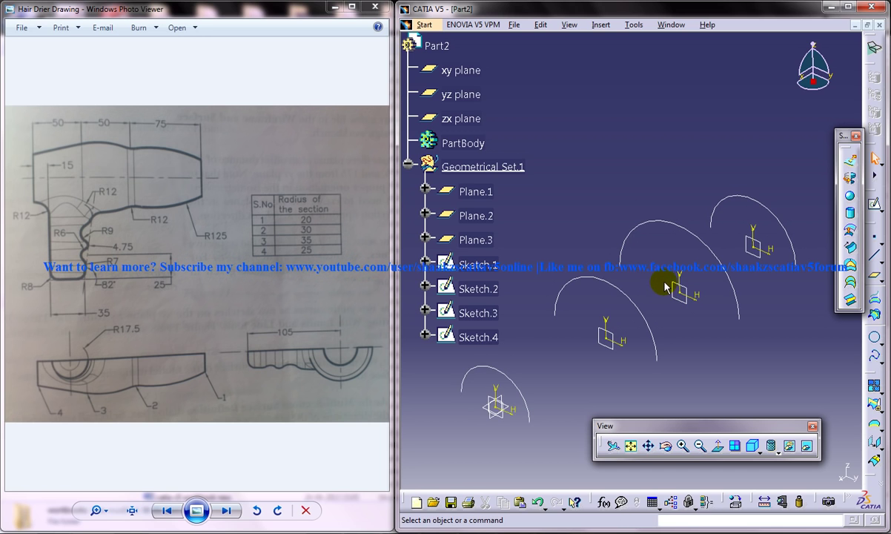
pyautogui.click(878, 341)
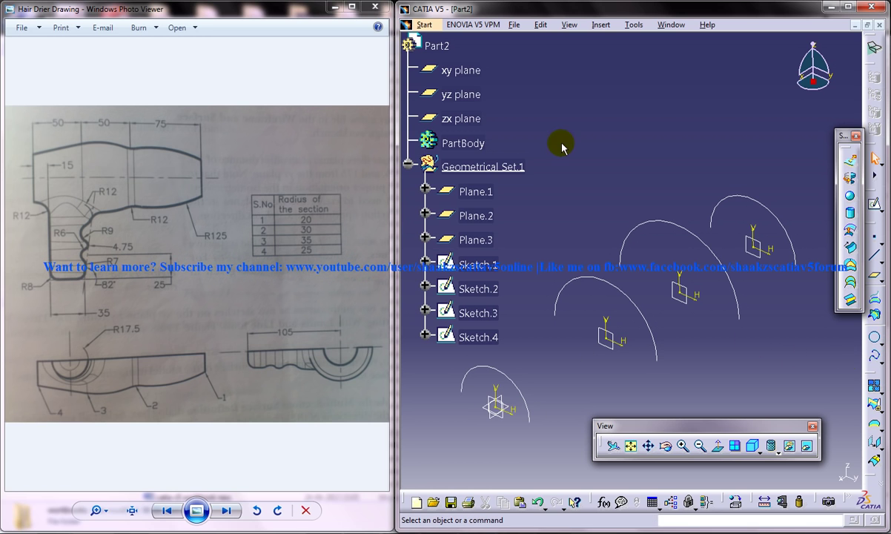
# Start a new sketch on the xy plane
pyautogui.click(501, 405)
pyautogui.click(875, 204)
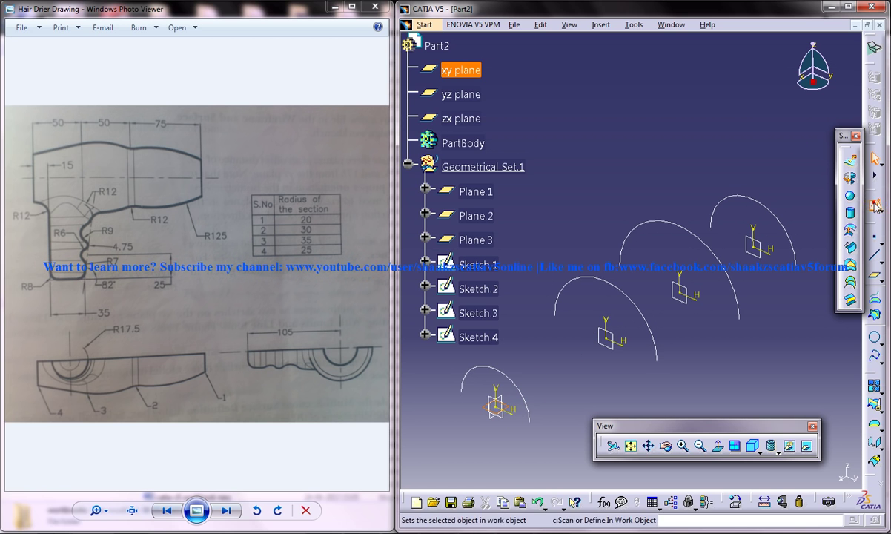
pyautogui.moveTo(715, 184)
pyautogui.mouseDown(button='middle')
pyautogui.moveTo(642, 255)
pyautogui.moveTo(664, 235)
pyautogui.moveTo(704, 230)
pyautogui.moveTo(711, 207)
pyautogui.mouseUp(button='middle')
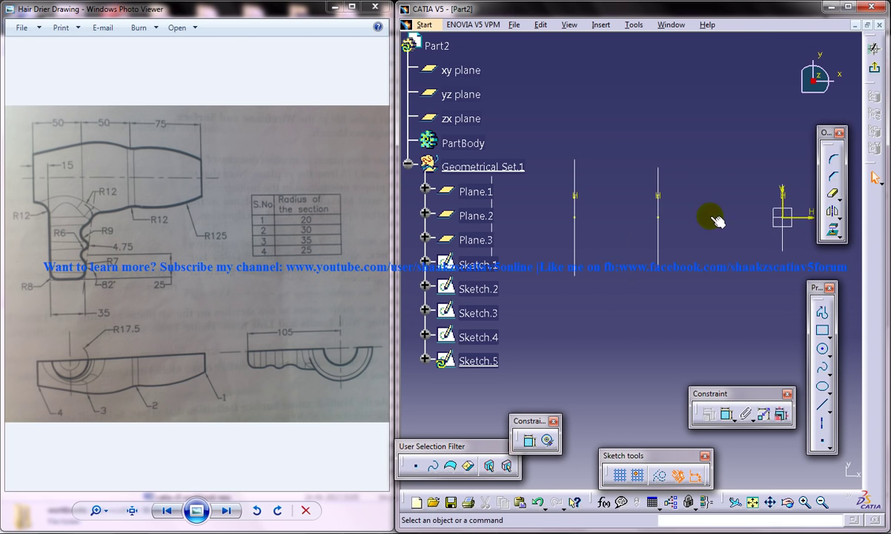
# Project Sketch.1 through Sketch.4 into the new sketch with Project 3D Elements
pyautogui.click(783, 243)
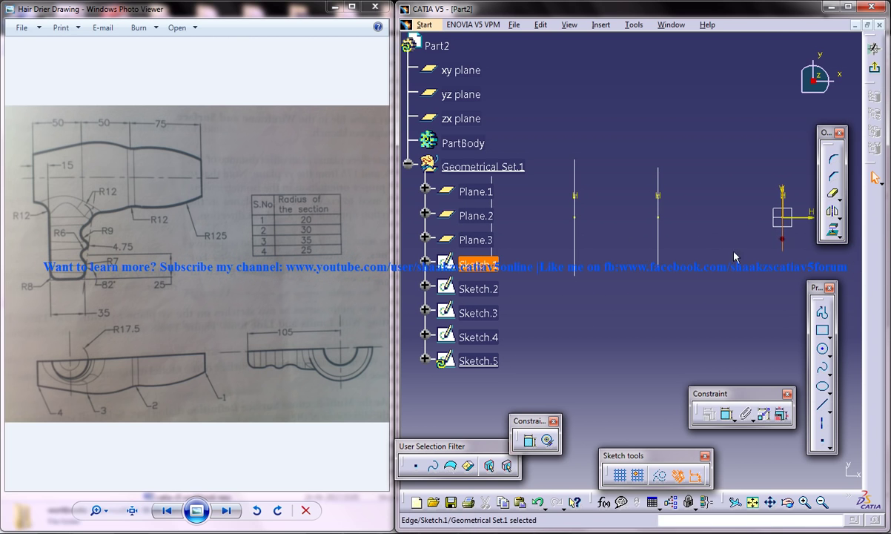
pyautogui.keyDown('ctrl'); pyautogui.click(658, 230); pyautogui.keyUp('ctrl')
pyautogui.keyDown('ctrl'); pyautogui.click(575, 239); pyautogui.keyUp('ctrl')
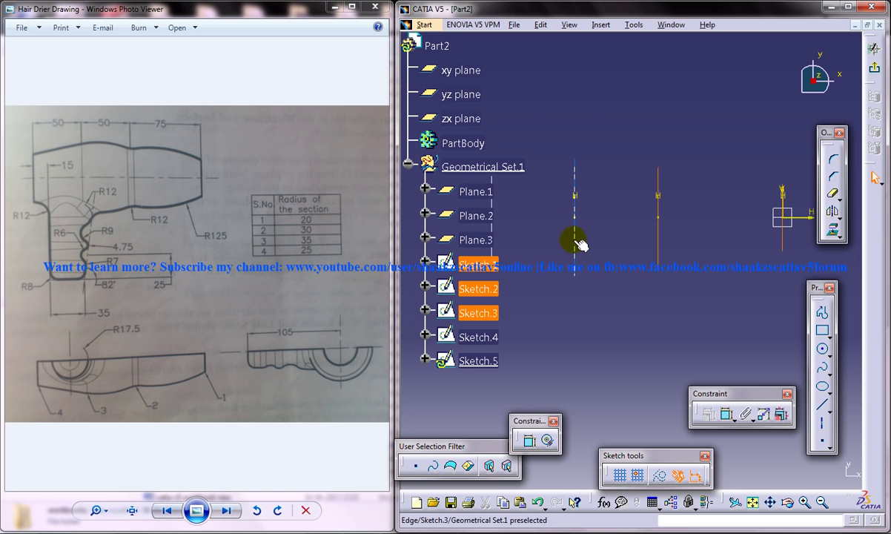
pyautogui.keyDown('ctrl'); pyautogui.click(542, 235); pyautogui.keyUp('ctrl')
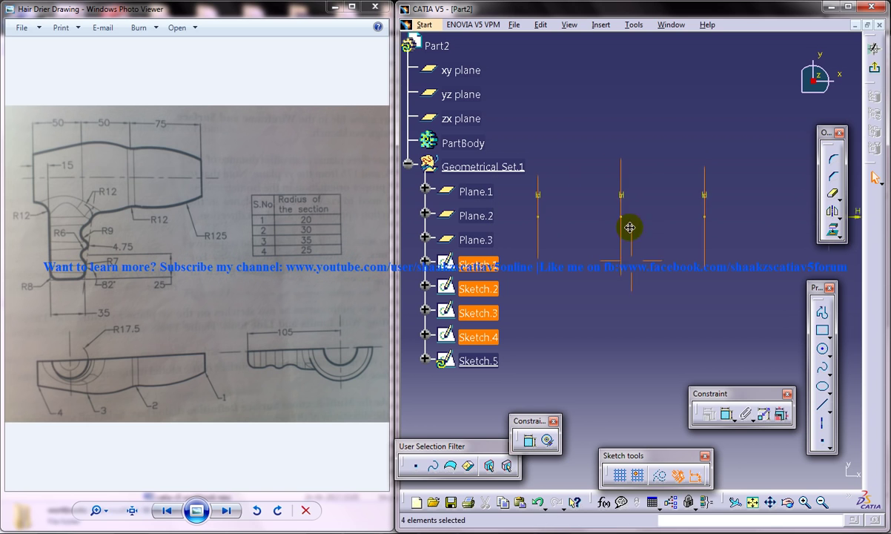
pyautogui.moveTo(626, 225); pyautogui.dragTo(736, 234, button='middle')
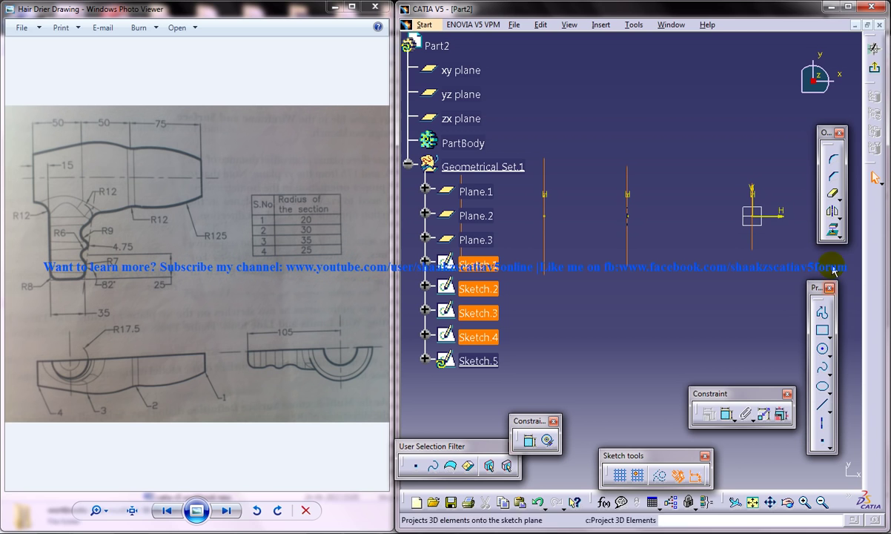
pyautogui.click(831, 230)
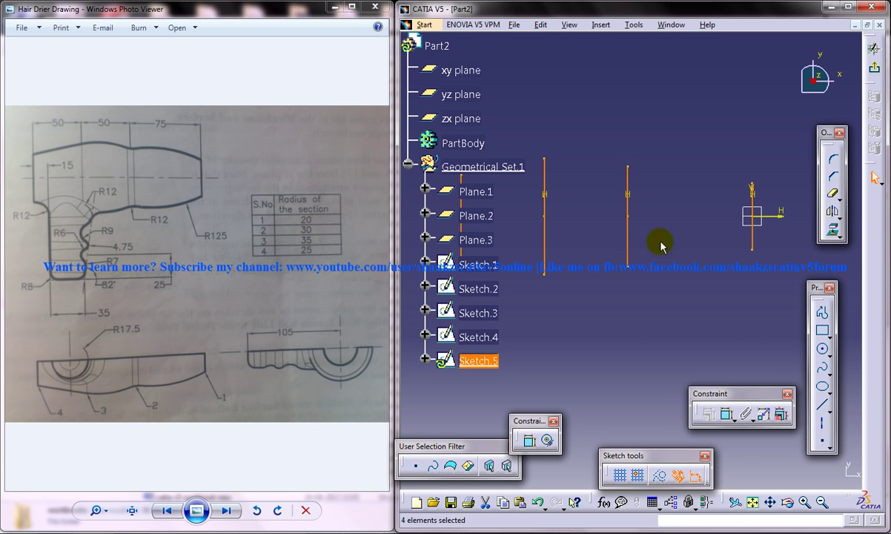
# Set the projected lines to standard geometry instead of construction
pyautogui.click(658, 475)
pyautogui.click(604, 230)
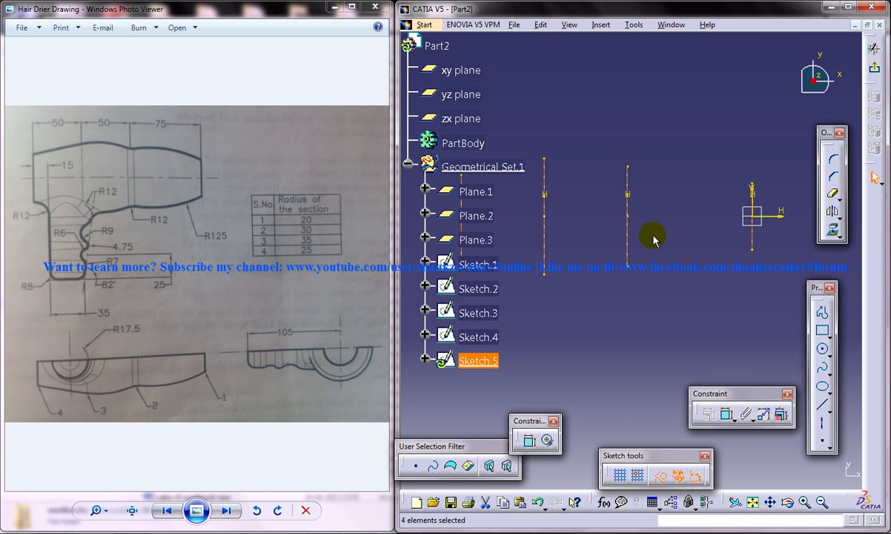
pyautogui.moveTo(699, 260); pyautogui.dragTo(700, 257, button='middle')
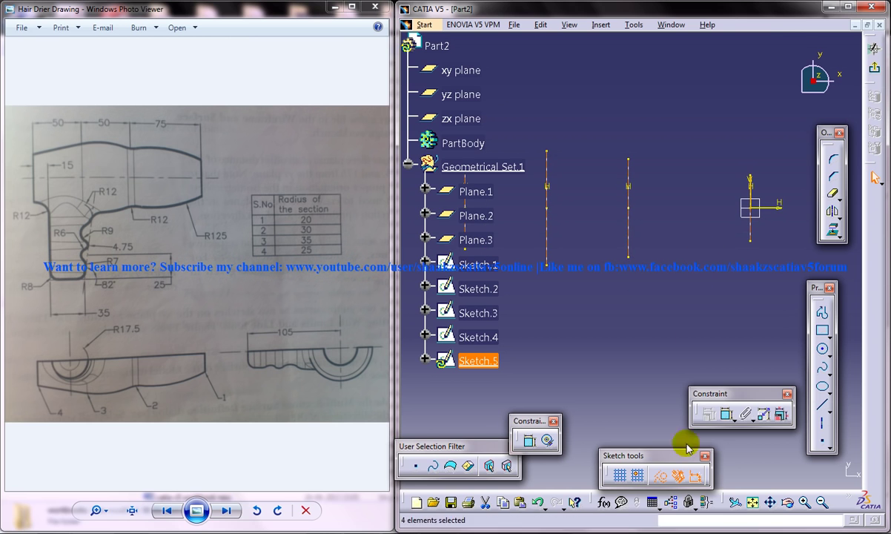
pyautogui.click(659, 475)
pyautogui.click(686, 324)
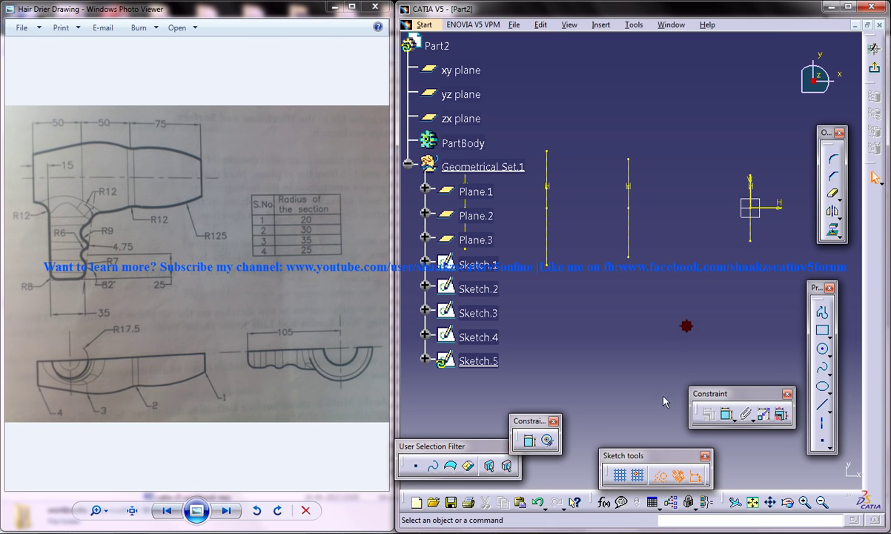
pyautogui.click(658, 478)
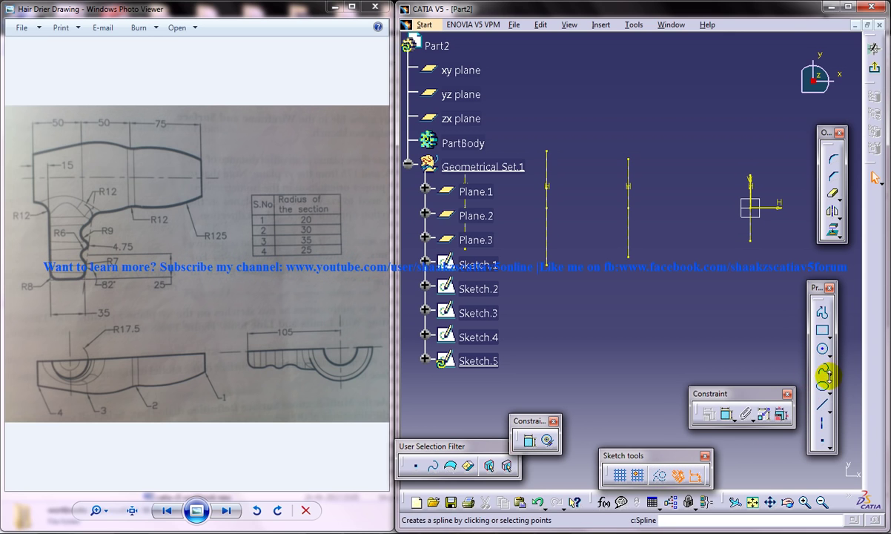
pyautogui.click(830, 392)
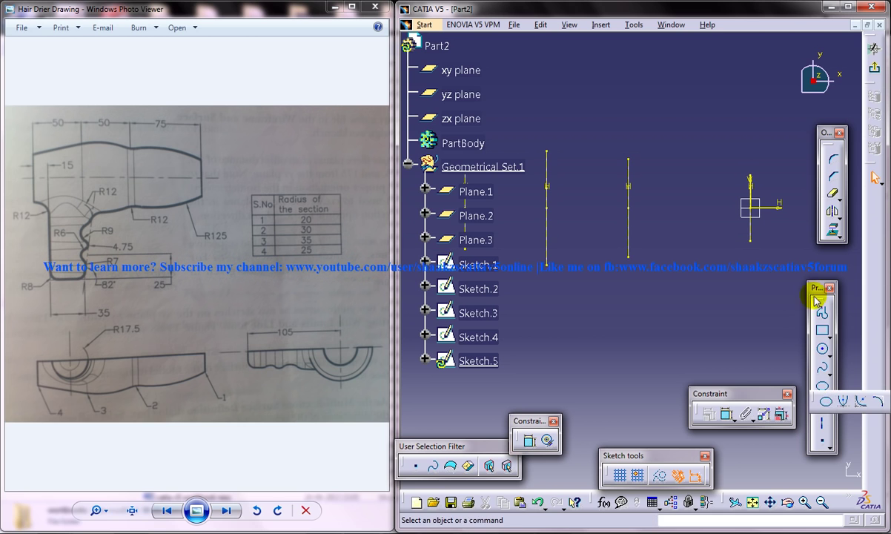
# Draw a three-point arc linking the line ends for the right-hand part of the guide
pyautogui.click(829, 354)
pyautogui.click(862, 368)
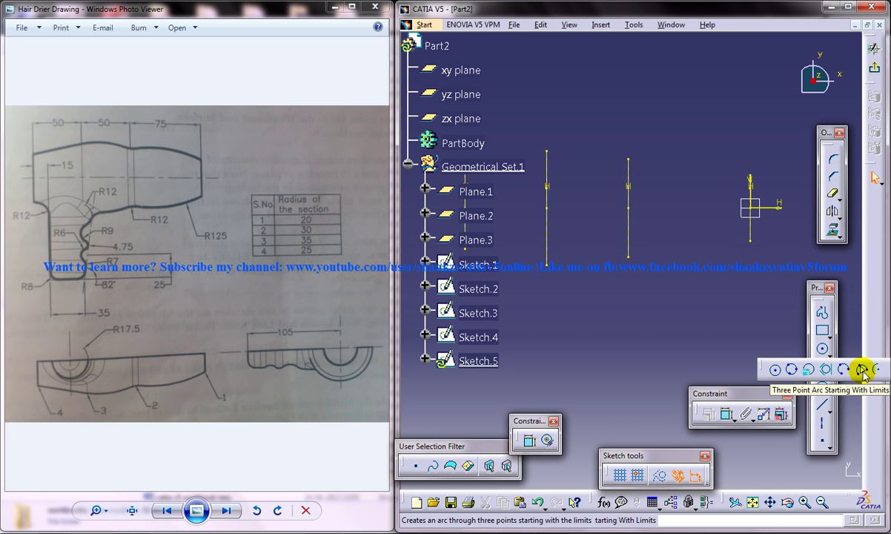
pyautogui.click(862, 369)
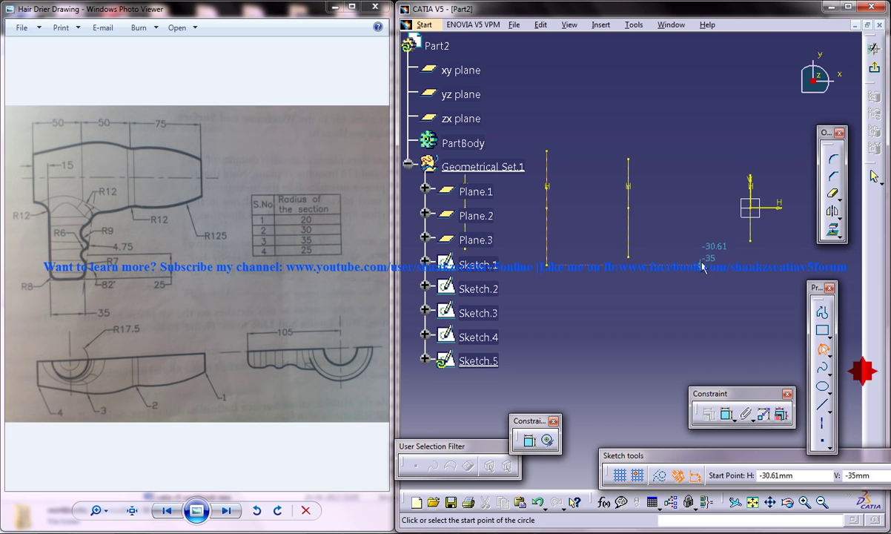
pyautogui.click(750, 238)
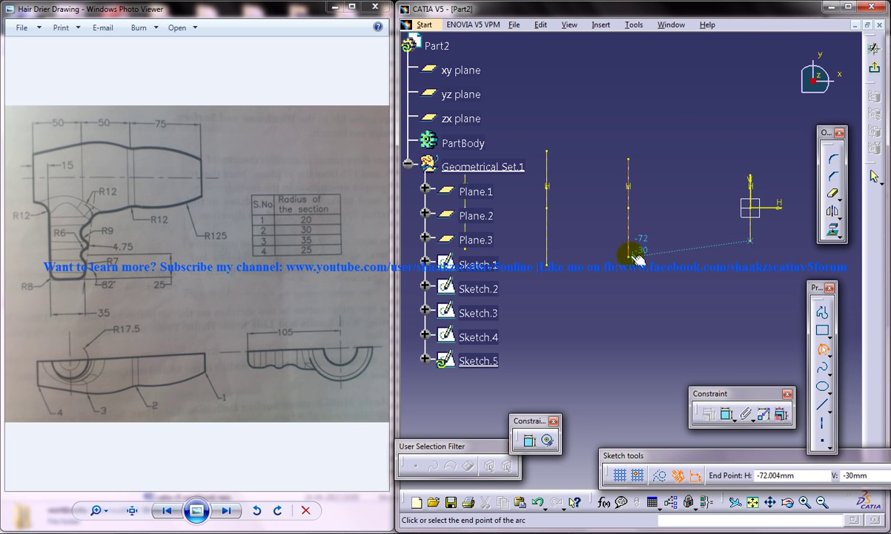
pyautogui.click(629, 257)
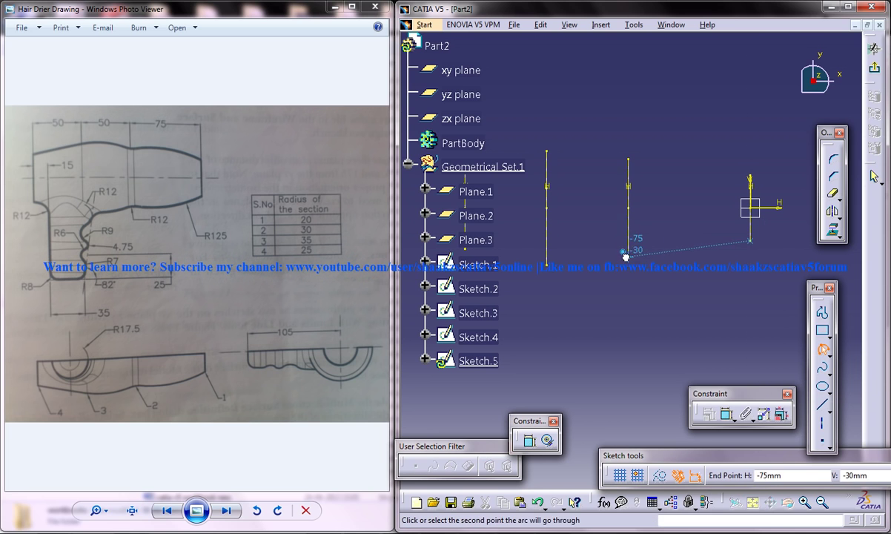
pyautogui.click(690, 261)
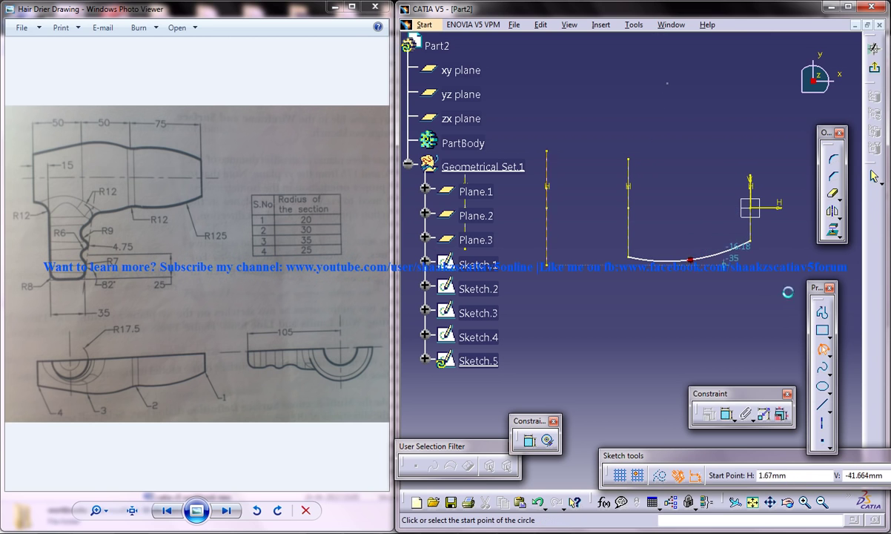
# Add an arc from -75/-30 to -175/-25 through -125/-35, then exit the sketch
pyautogui.moveTo(709, 276); pyautogui.dragTo(724, 306, button='middle')
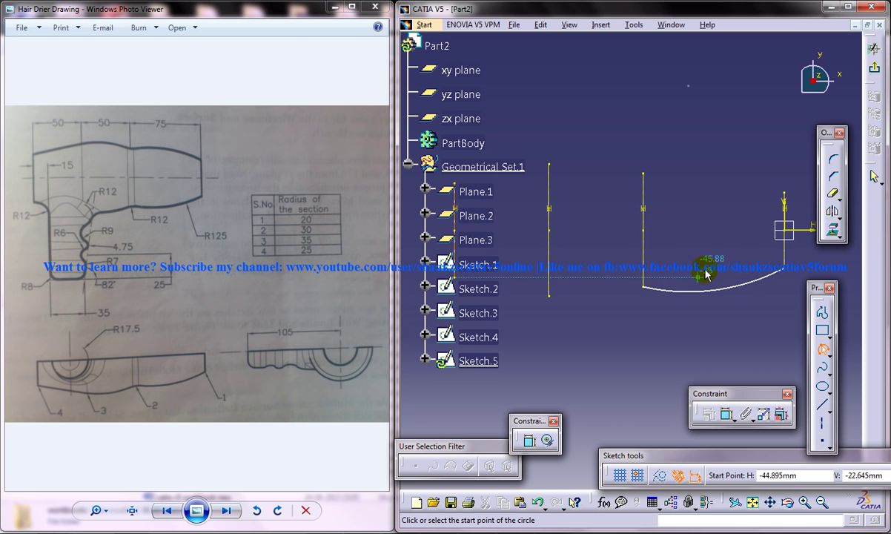
pyautogui.keyDown('ctrl'); pyautogui.moveTo(748, 271); pyautogui.dragTo(730, 291, button='middle'); pyautogui.keyUp('ctrl')
pyautogui.click(737, 300)
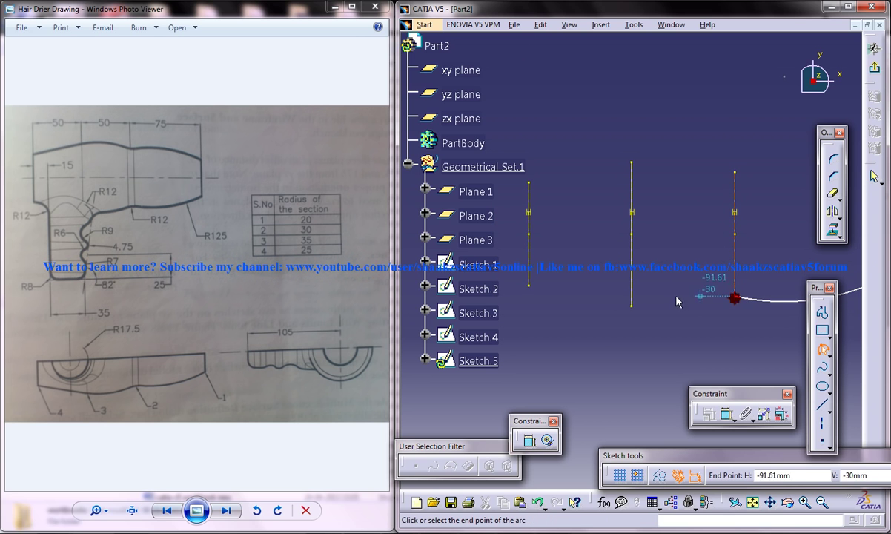
pyautogui.click(528, 285)
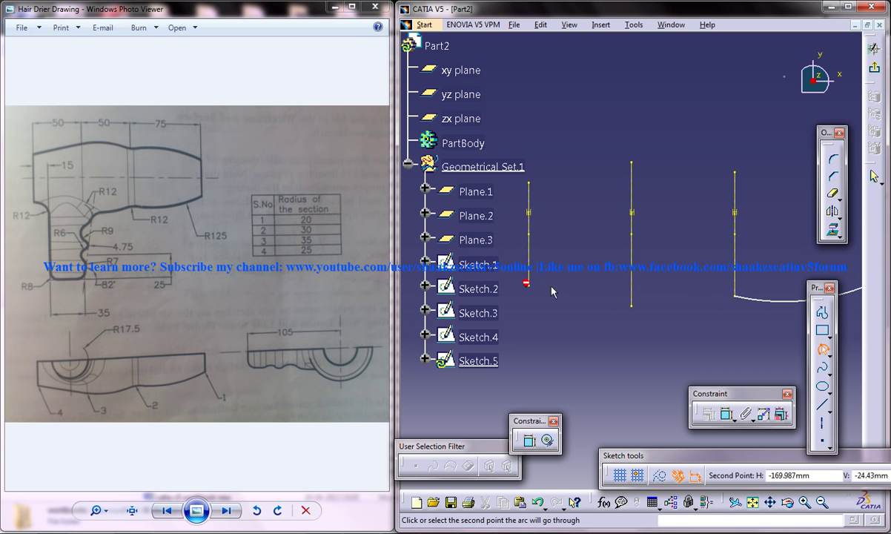
pyautogui.click(632, 306)
pyautogui.moveTo(724, 265)
pyautogui.mouseDown(button='middle')
pyautogui.moveTo(717, 301)
pyautogui.moveTo(739, 292)
pyautogui.mouseUp(button='middle')
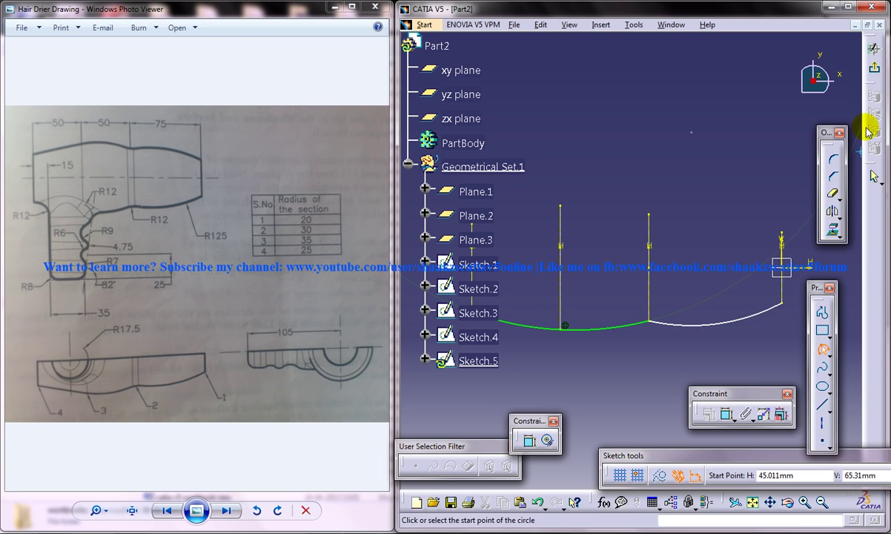
pyautogui.click(875, 70)
# Start a new xy-plane sketch and project the Sketch.5 arcs into it
pyautogui.moveTo(702, 217); pyautogui.dragTo(745, 280, button='middle')
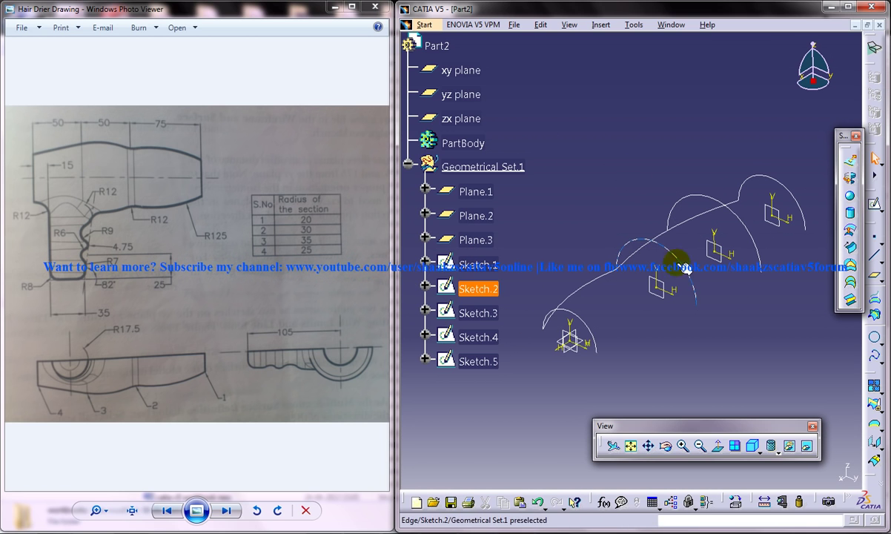
pyautogui.click(874, 194)
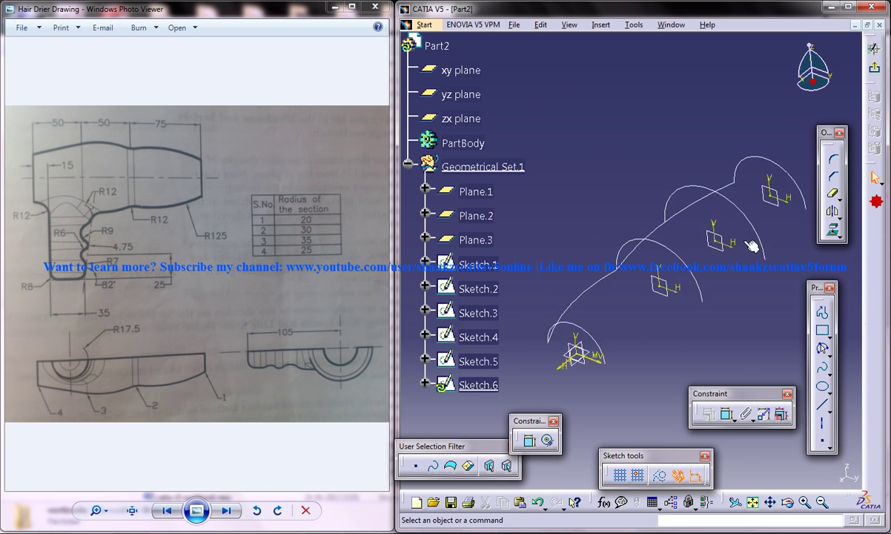
pyautogui.moveTo(652, 248); pyautogui.dragTo(706, 281, button='middle')
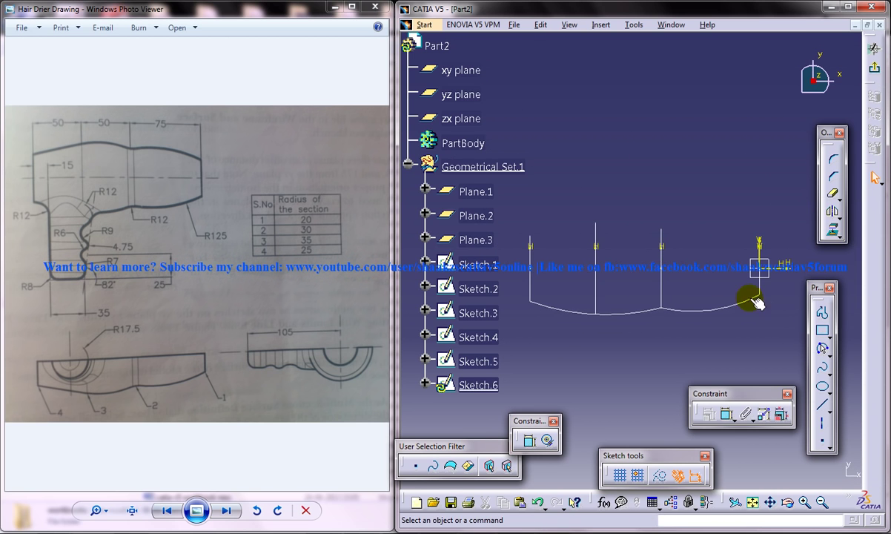
pyautogui.click(637, 318)
pyautogui.click(832, 228)
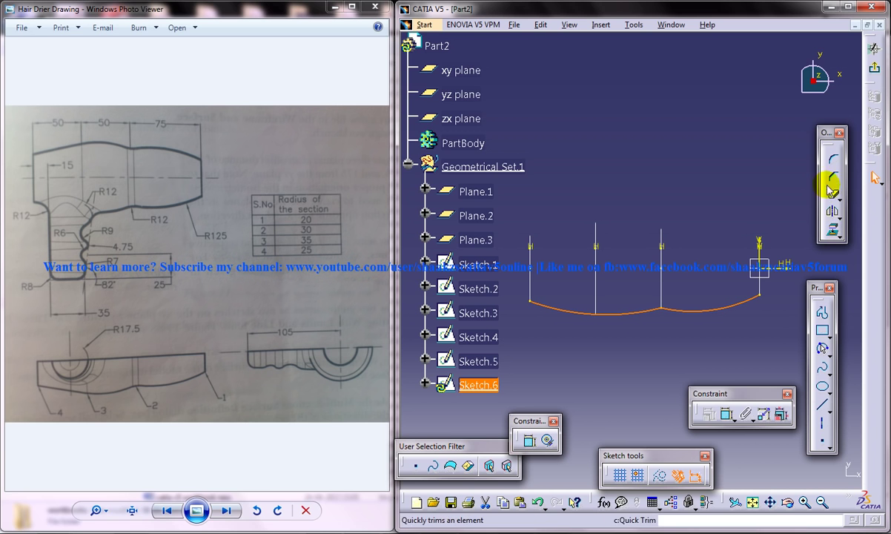
# Mirror the projected arcs about the H axis, make the originals construction, and exit
pyautogui.click(832, 212)
pyautogui.click(784, 268)
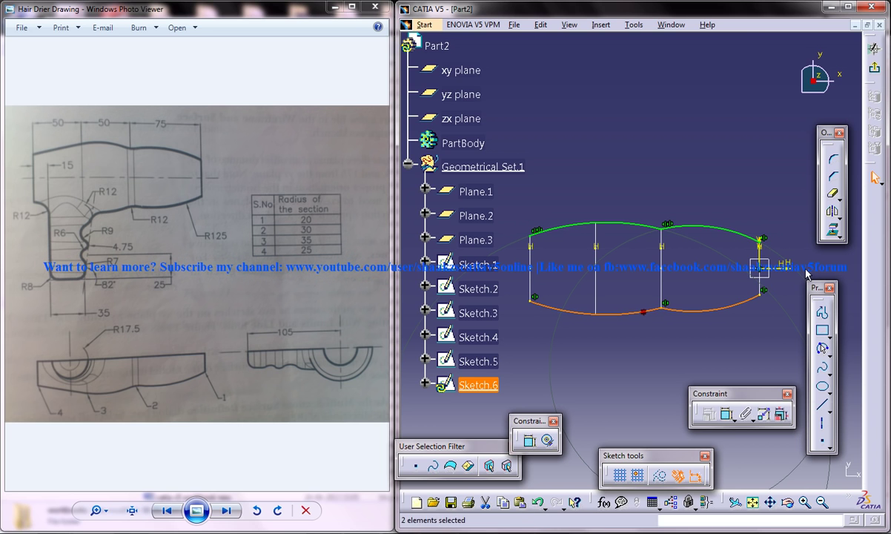
pyautogui.click(656, 475)
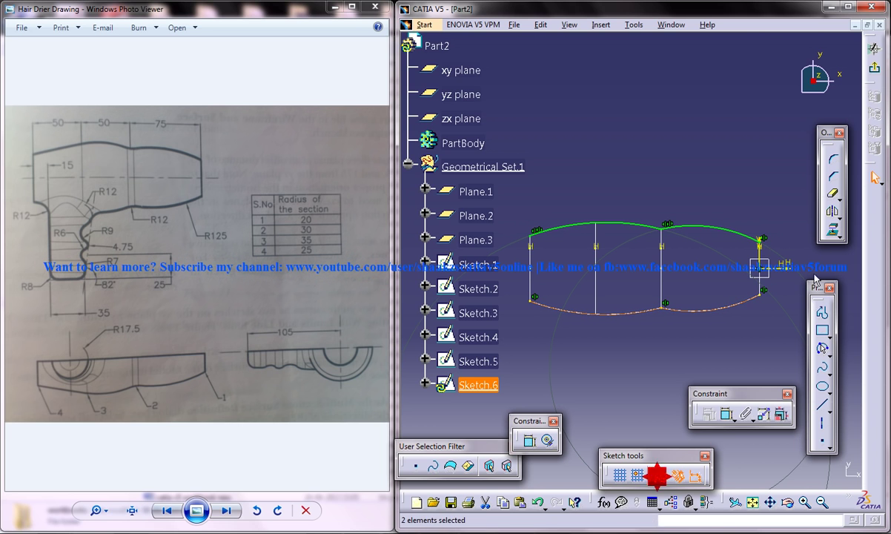
pyautogui.click(874, 68)
pyautogui.moveTo(719, 153)
pyautogui.mouseDown(button='middle')
pyautogui.moveTo(717, 274)
pyautogui.moveTo(747, 316)
pyautogui.mouseUp(button='middle')
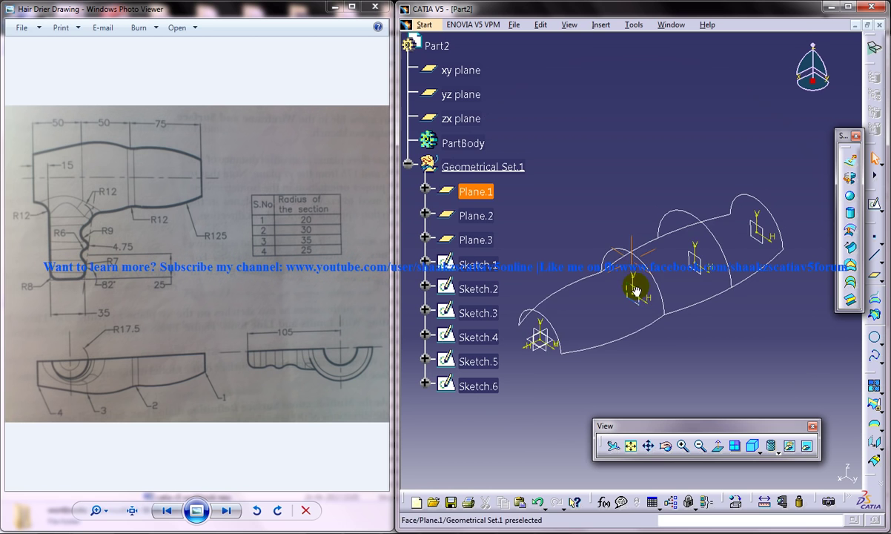
# Begin a multi-sections surface using Sketch.1 through Sketch.4 as its sections
pyautogui.moveTo(632, 278)
pyautogui.mouseDown(button='middle')
pyautogui.moveTo(665, 287)
pyautogui.moveTo(656, 279)
pyautogui.moveTo(702, 304)
pyautogui.moveTo(692, 289)
pyautogui.mouseUp(button='middle')
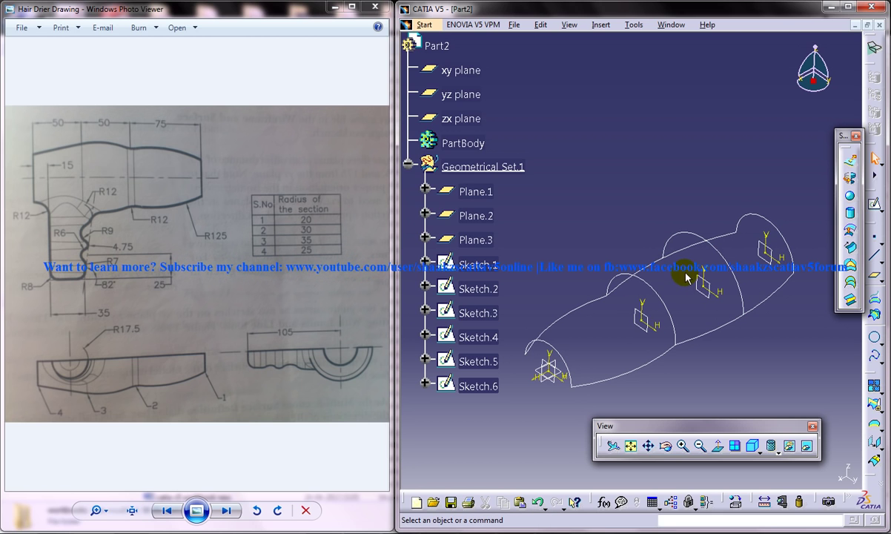
pyautogui.click(851, 284)
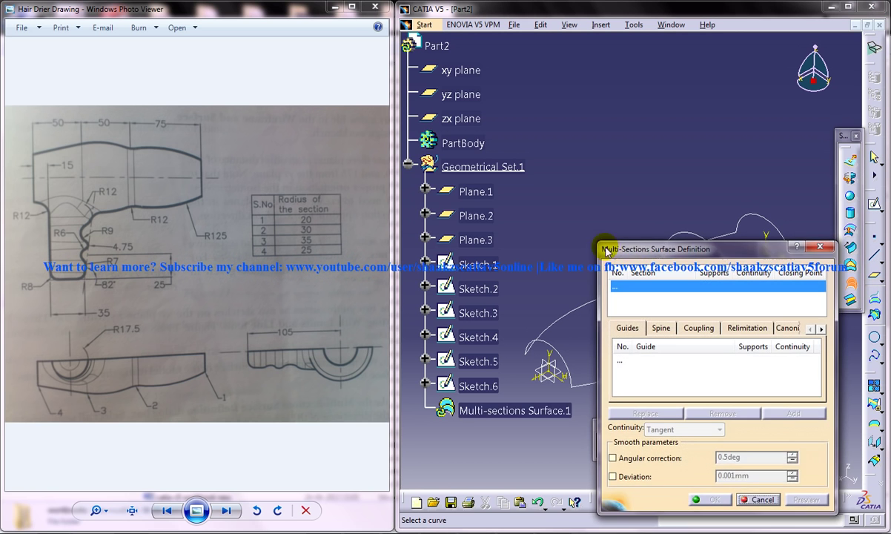
pyautogui.moveTo(647, 247); pyautogui.dragTo(284, 194)
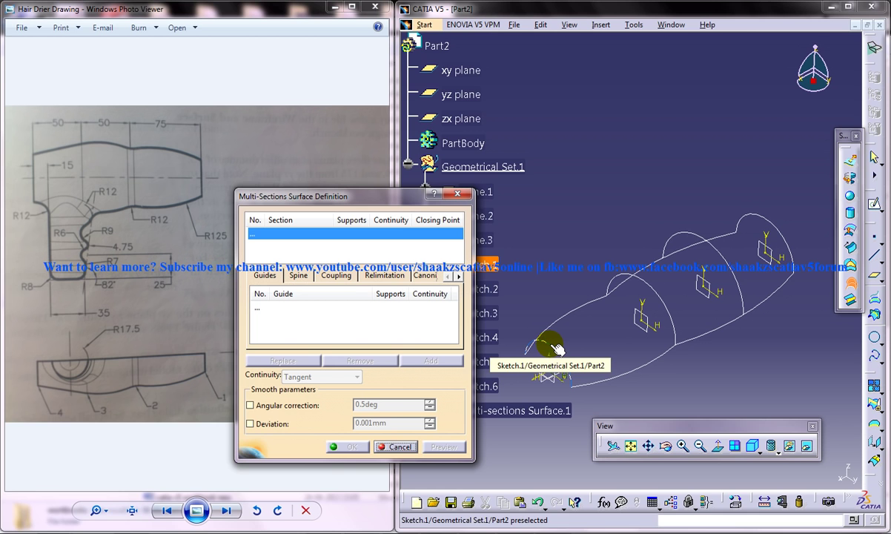
pyautogui.click(557, 349)
pyautogui.click(645, 298)
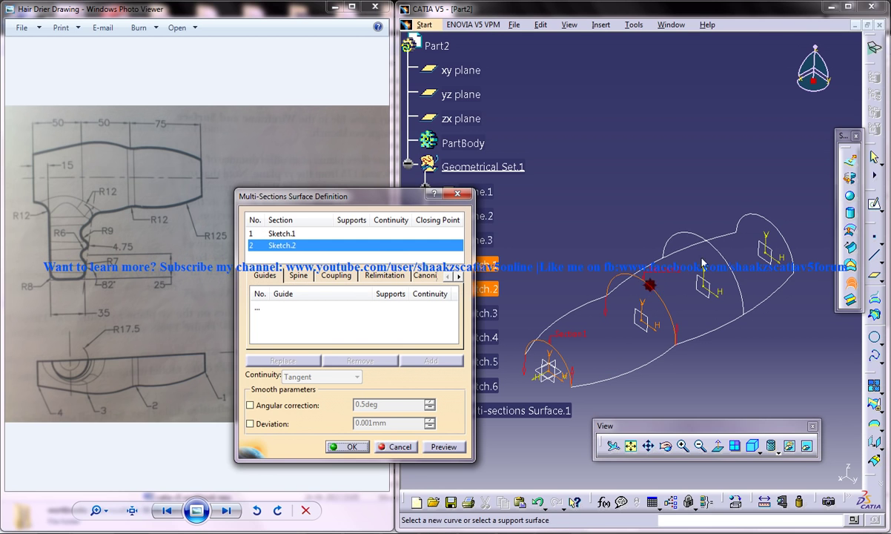
pyautogui.click(710, 249)
pyautogui.click(760, 222)
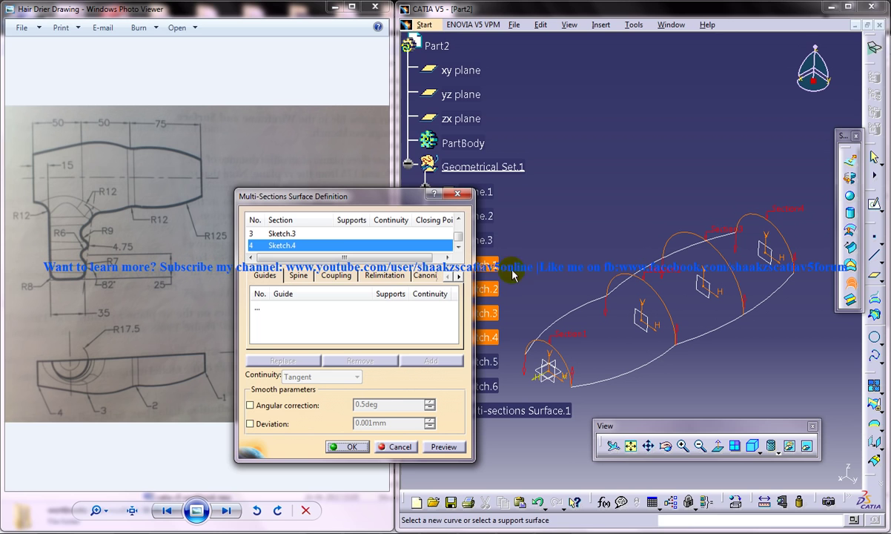
# Add Sketch.6 and Sketch.5 as guide curves and preview the lofted surface
pyautogui.click(263, 306)
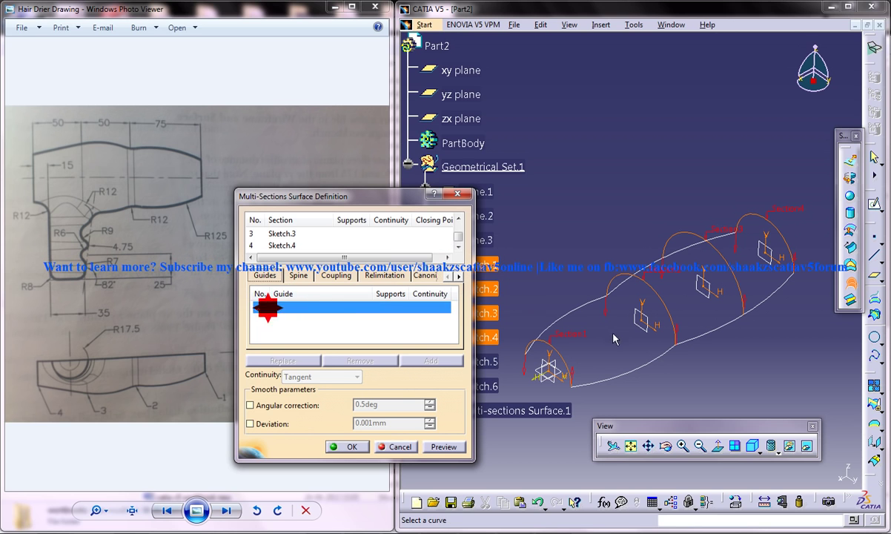
pyautogui.click(634, 369)
pyautogui.click(586, 303)
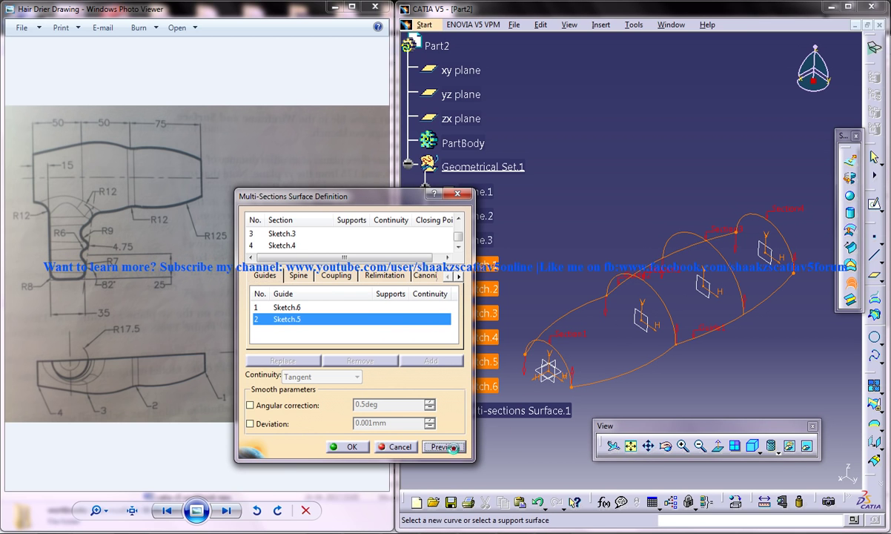
pyautogui.click(452, 447)
pyautogui.click(345, 446)
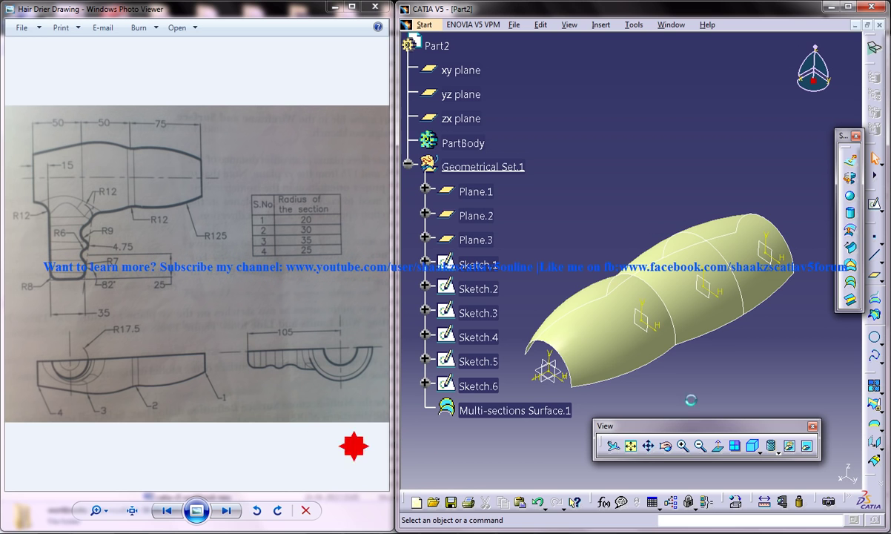
pyautogui.moveTo(697, 387)
pyautogui.mouseDown(button='middle')
pyautogui.moveTo(655, 312)
pyautogui.moveTo(632, 364)
pyautogui.moveTo(520, 348)
pyautogui.moveTo(752, 350)
pyautogui.moveTo(805, 318)
pyautogui.moveTo(670, 340)
pyautogui.moveTo(766, 306)
pyautogui.moveTo(606, 259)
pyautogui.moveTo(702, 308)
pyautogui.mouseUp(button='middle')
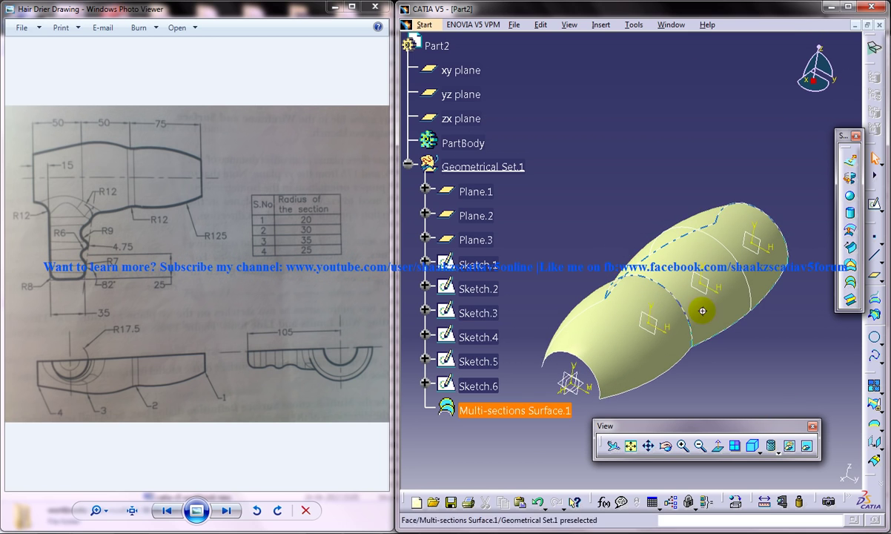
pyautogui.moveTo(664, 352)
pyautogui.mouseDown(button='middle')
pyautogui.moveTo(716, 350)
pyautogui.moveTo(752, 328)
pyautogui.moveTo(739, 314)
pyautogui.mouseUp(button='middle')
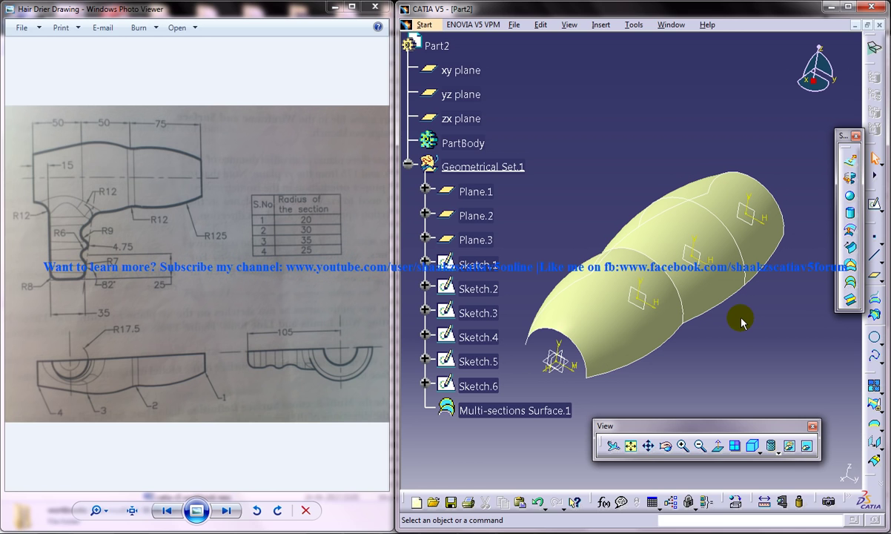
pyautogui.click(874, 484)
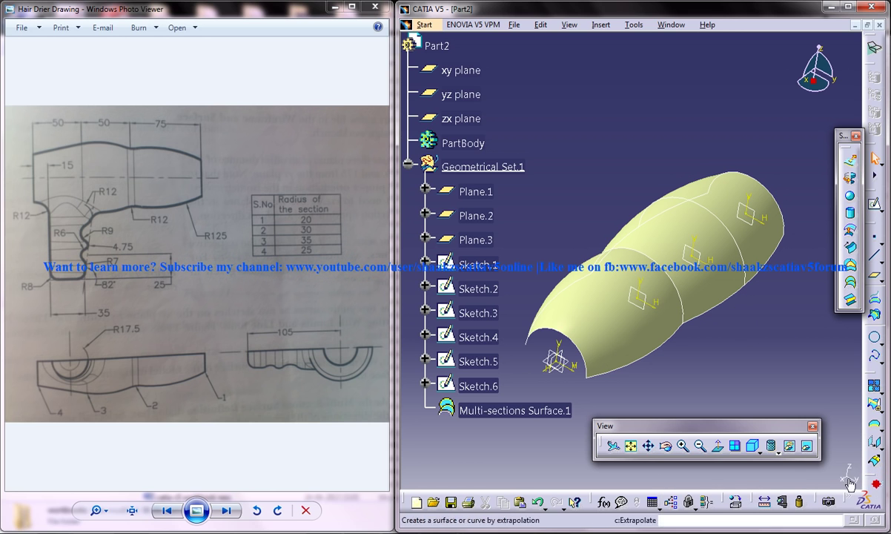